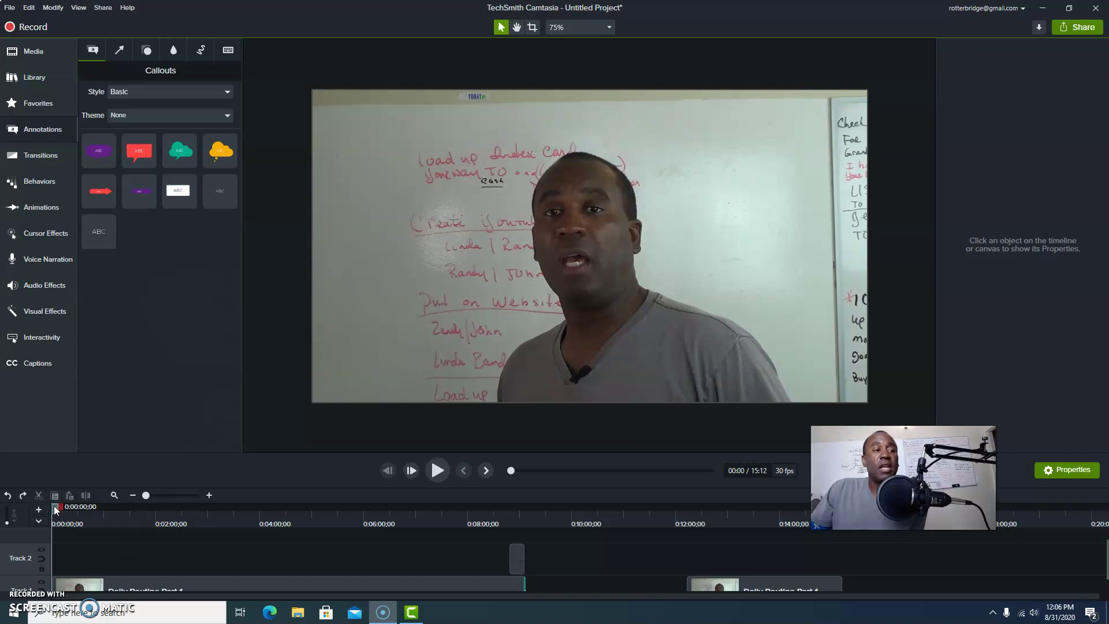
Scrub the preview ahead and back, then browse the Modify menu without choosing anything
{"action": "left_click_drag", "start_coordinate": [54, 505], "coordinate": [517, 529]}
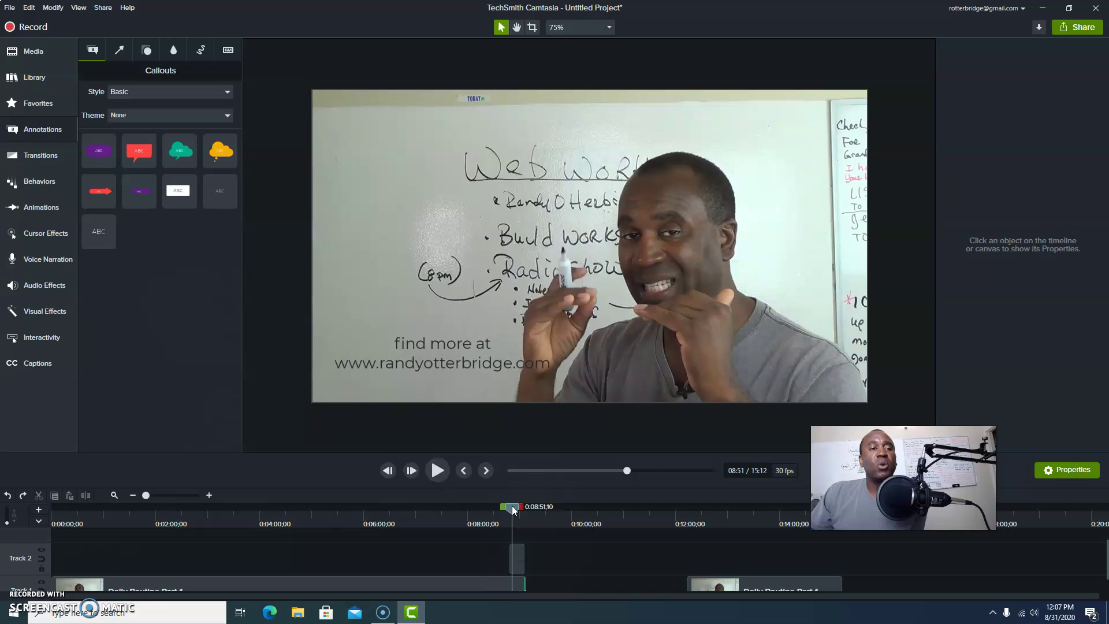
{"action": "left_click_drag", "start_coordinate": [510, 507], "coordinate": [29, 536]}
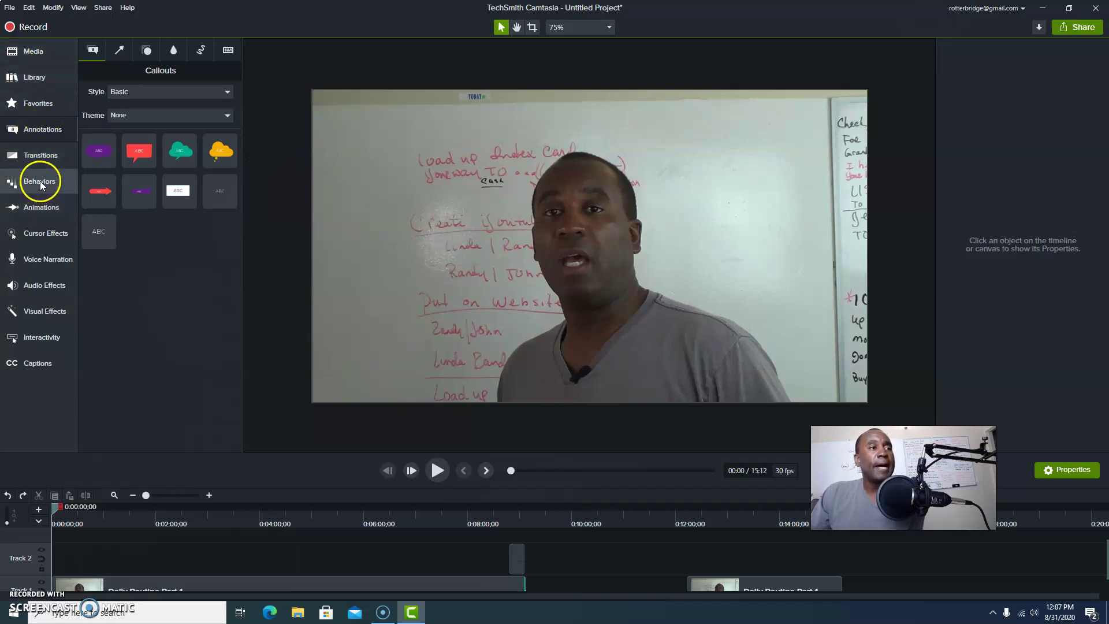
{"action": "left_click", "coordinate": [53, 7]}
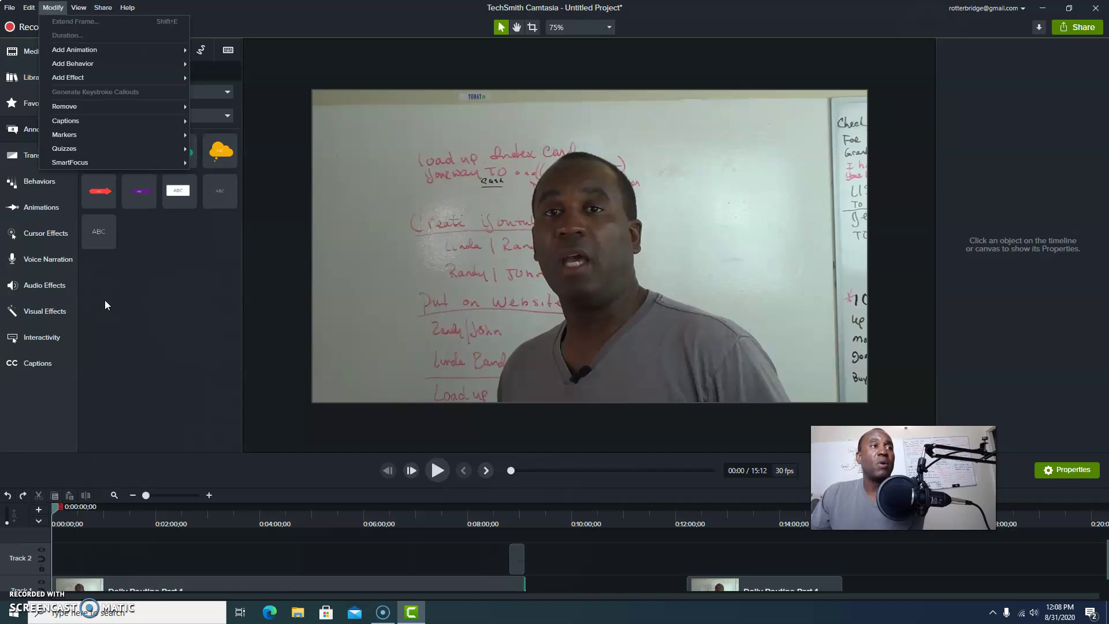
{"action": "left_click", "coordinate": [158, 280]}
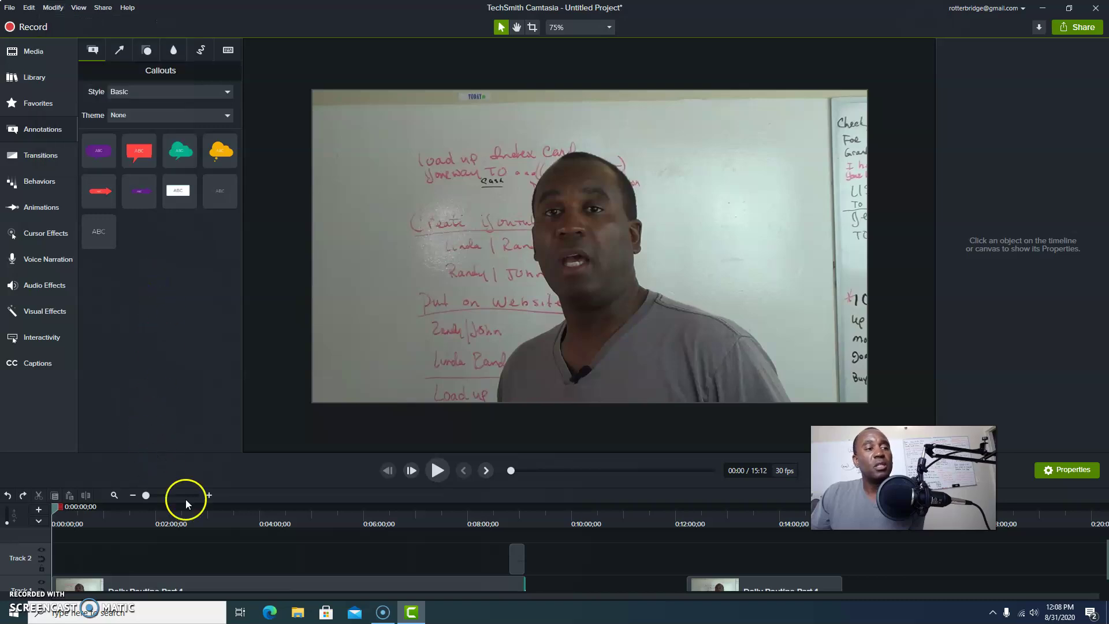
Select the Daily Routine Part 1 clip on Track 1 and play the preview from 0:04
{"action": "scroll", "coordinate": [317, 570], "scroll_direction": "down", "scroll_amount": 1}
{"action": "scroll", "coordinate": [906, 414], "scroll_direction": "up", "scroll_amount": 1}
{"action": "scroll", "coordinate": [906, 410], "scroll_direction": "down", "scroll_amount": 1}
{"action": "scroll", "coordinate": [809, 394], "scroll_direction": "up", "scroll_amount": 2}
{"action": "scroll", "coordinate": [809, 394], "scroll_direction": "down", "scroll_amount": 1}
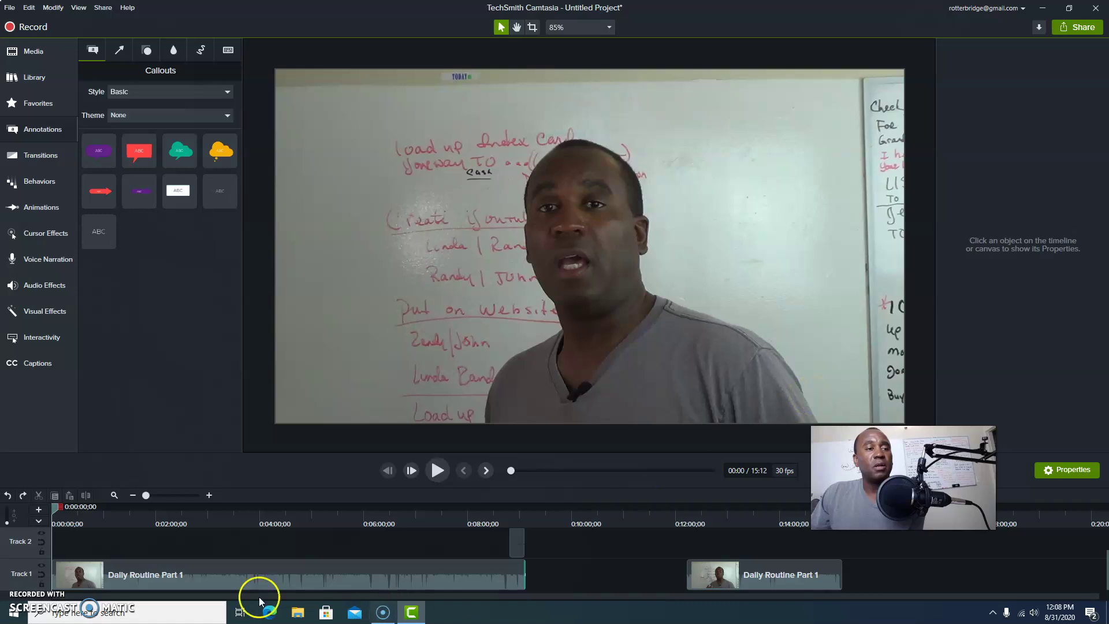
{"action": "left_click", "coordinate": [197, 582]}
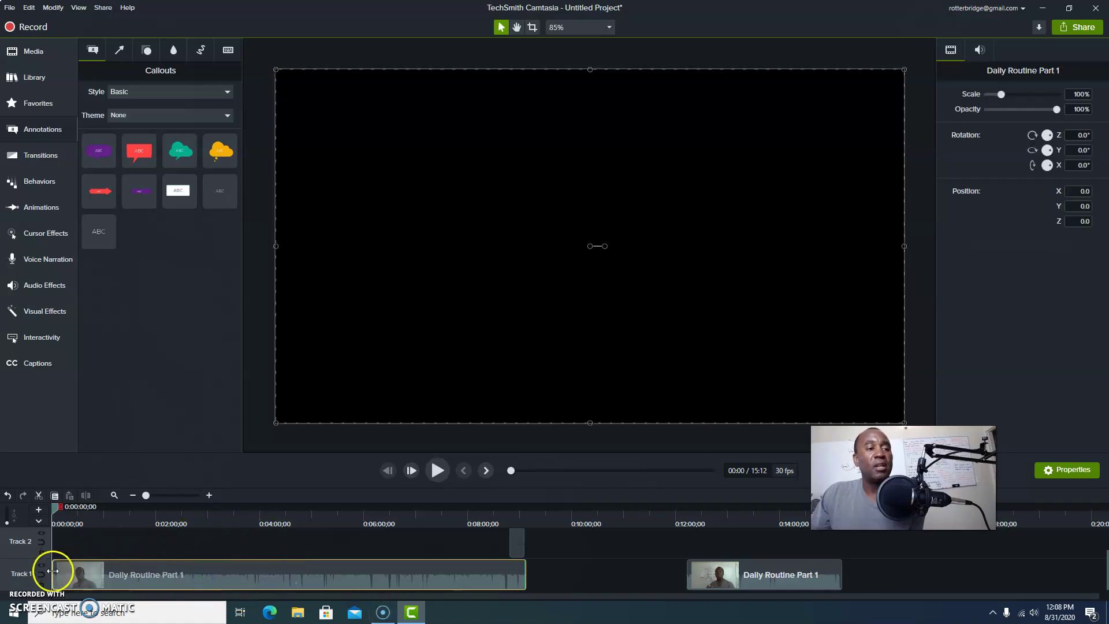
{"action": "left_click", "coordinate": [55, 512]}
{"action": "key", "text": "space"}
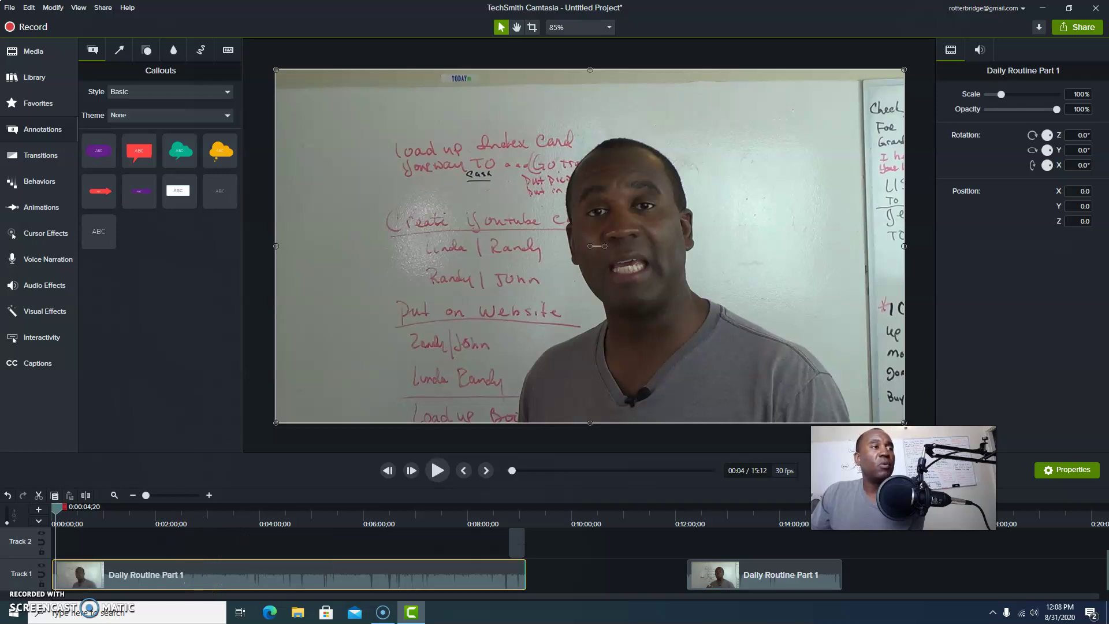
Apply the Color Adjustment visual effect from Modify > Add Effect to the Daily Routine Part 1 clip
{"action": "left_click", "coordinate": [54, 8]}
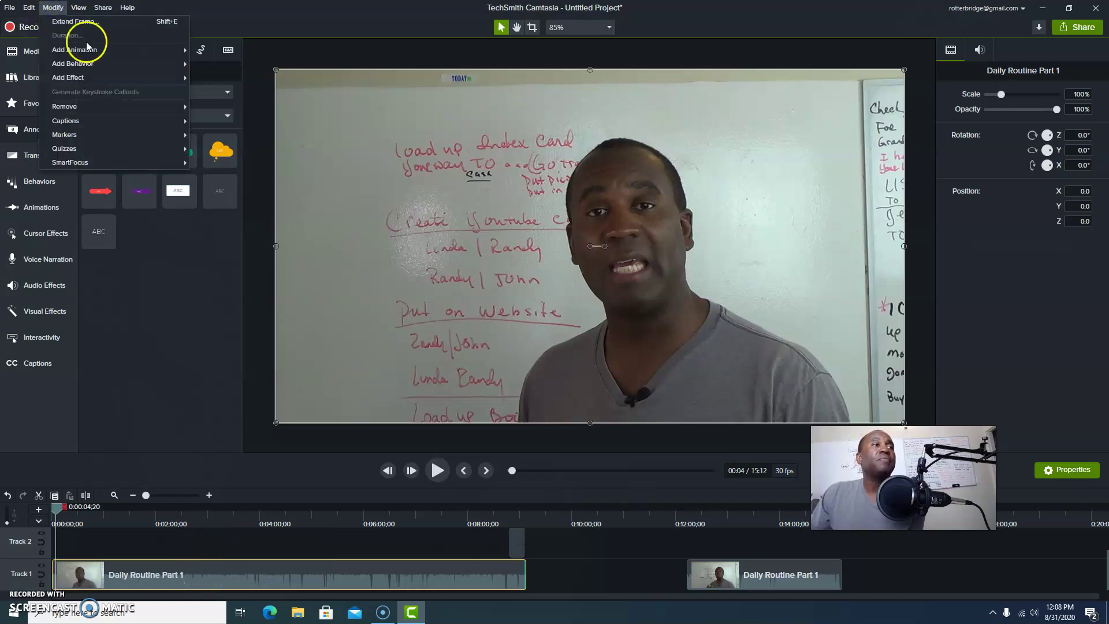
{"action": "mouse_move", "coordinate": [68, 79]}
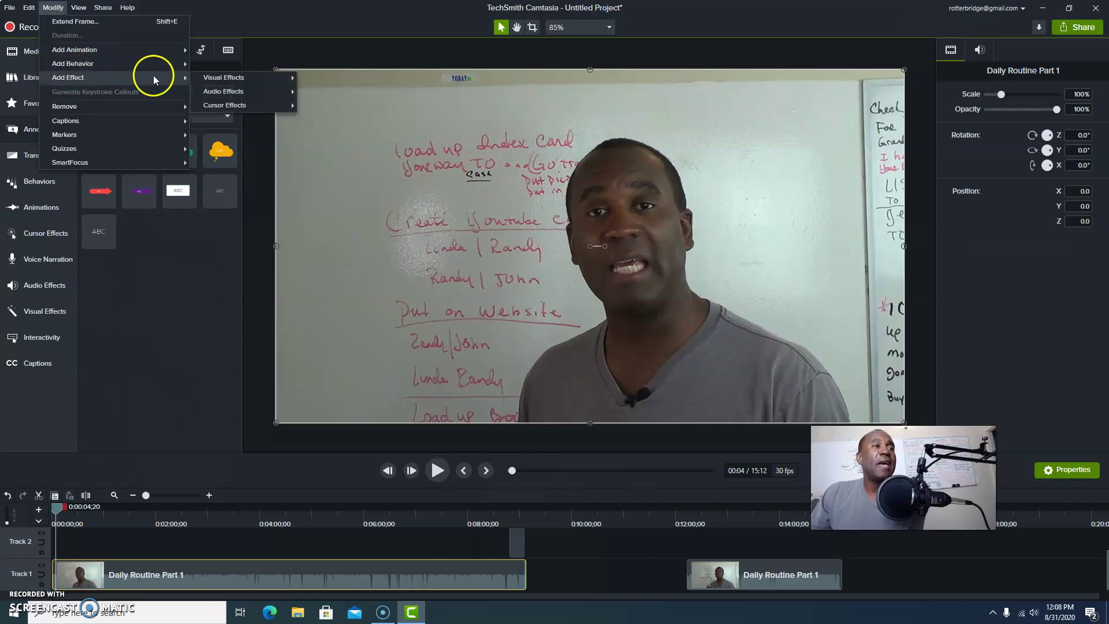
{"action": "mouse_move", "coordinate": [225, 78]}
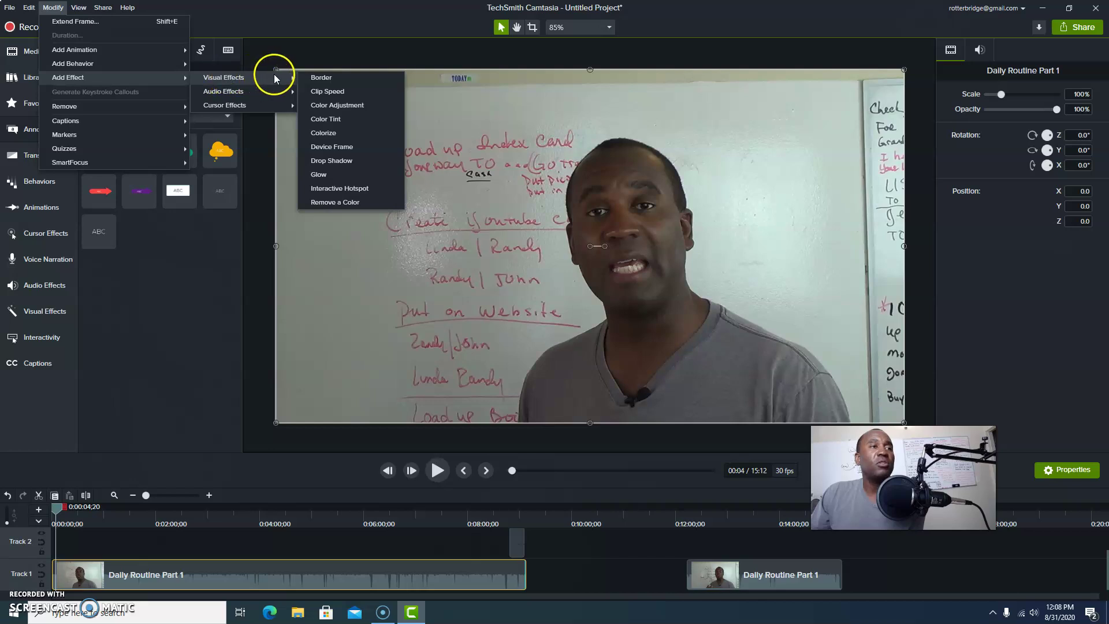
{"action": "left_click", "coordinate": [324, 107]}
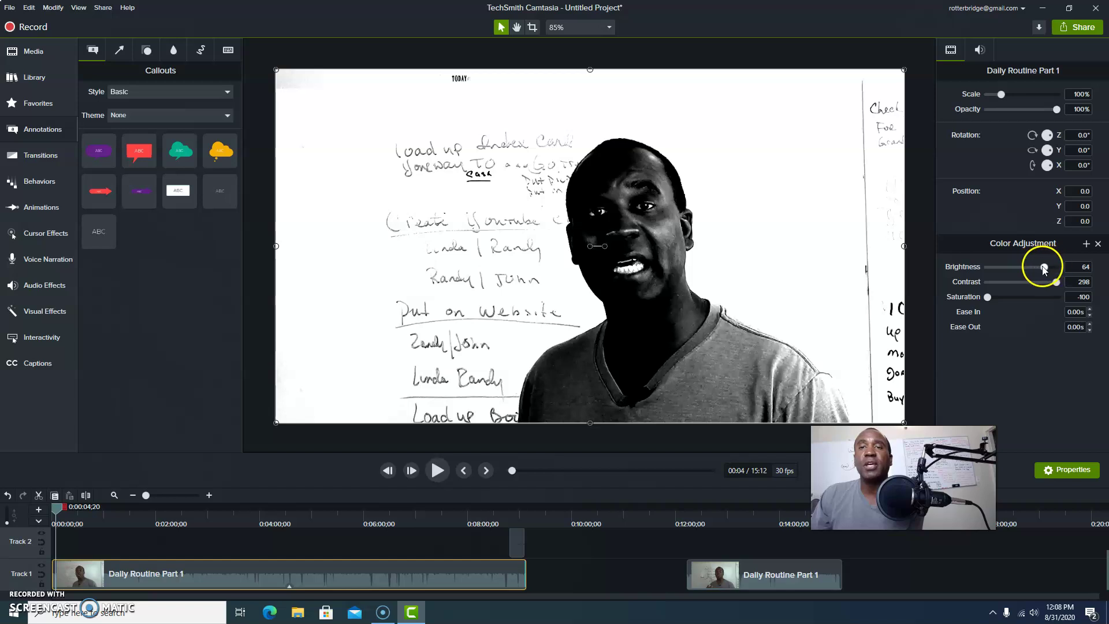
Adjust the clip's Color Adjustment to brightness 70, contrast 247 and saturation -52
{"action": "left_click_drag", "start_coordinate": [1044, 269], "coordinate": [1060, 267]}
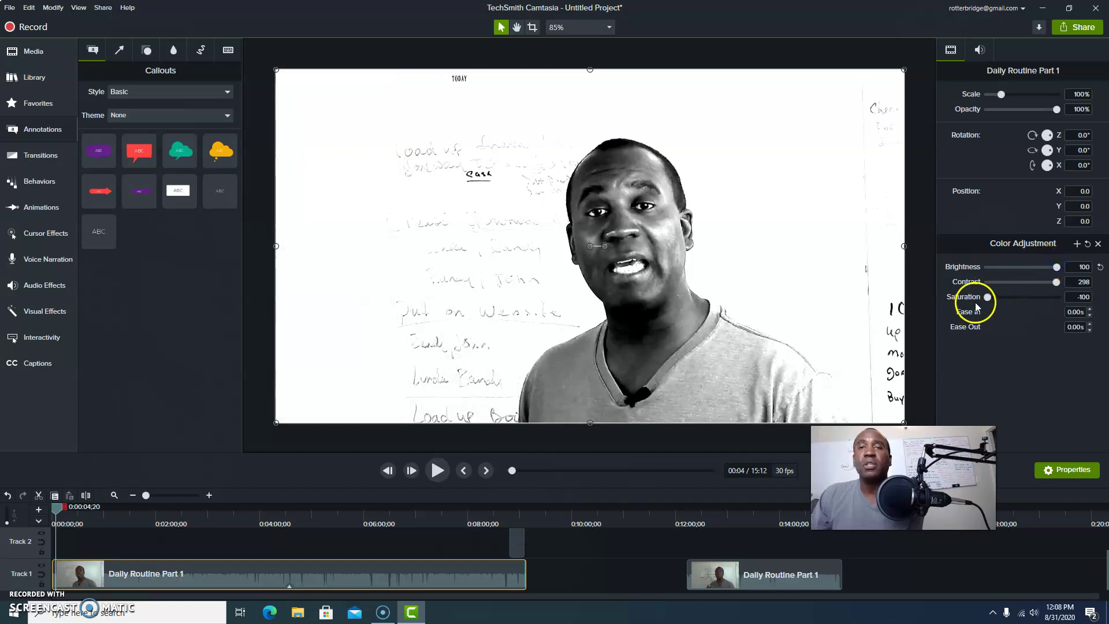
{"action": "left_click_drag", "start_coordinate": [1056, 282], "coordinate": [1008, 298]}
{"action": "left_click", "coordinate": [989, 297]}
Retone the Color Adjustment to brightness 50, contrast 141 and saturation 20 for natural color
{"action": "left_click_drag", "start_coordinate": [1057, 267], "coordinate": [1047, 269]}
{"action": "left_click", "coordinate": [1047, 270]}
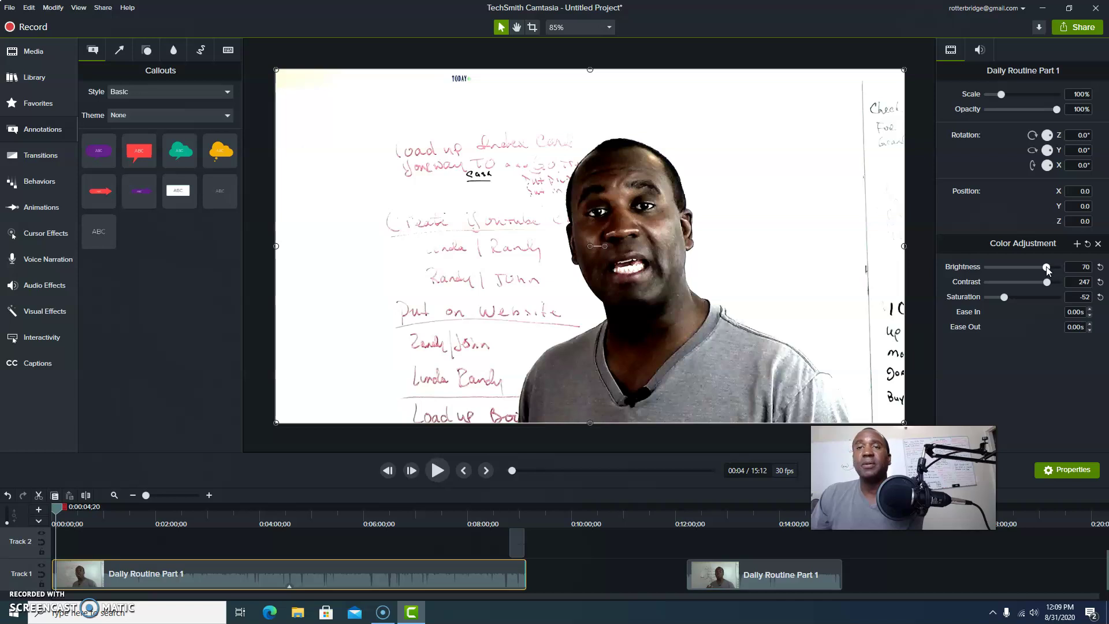
{"action": "left_click_drag", "start_coordinate": [1046, 282], "coordinate": [1046, 285]}
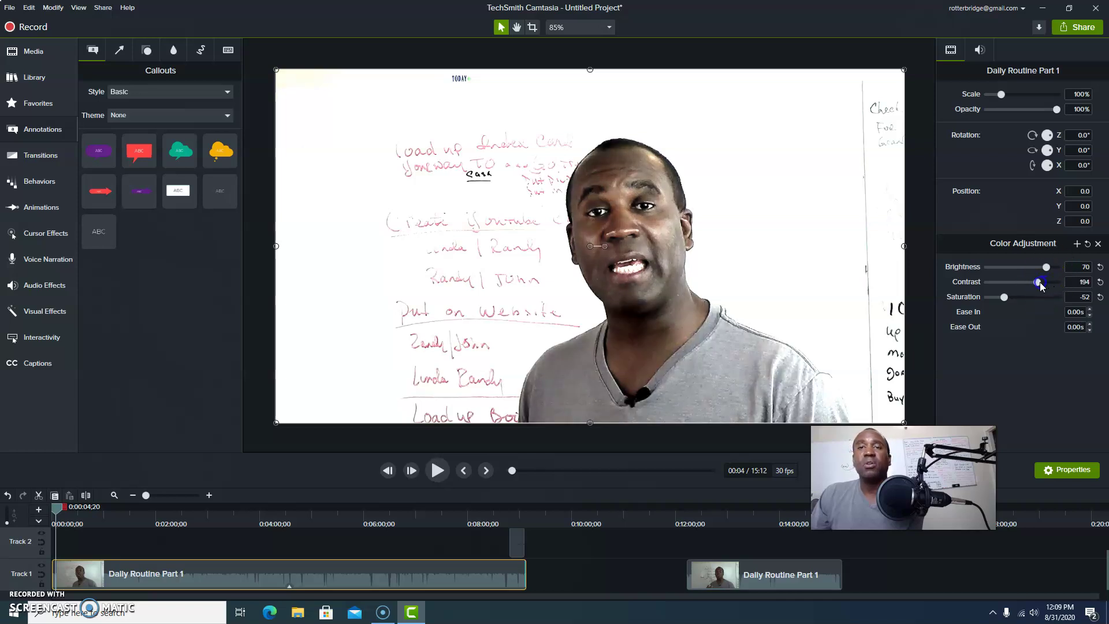
{"action": "left_click_drag", "start_coordinate": [1040, 287], "coordinate": [1029, 284]}
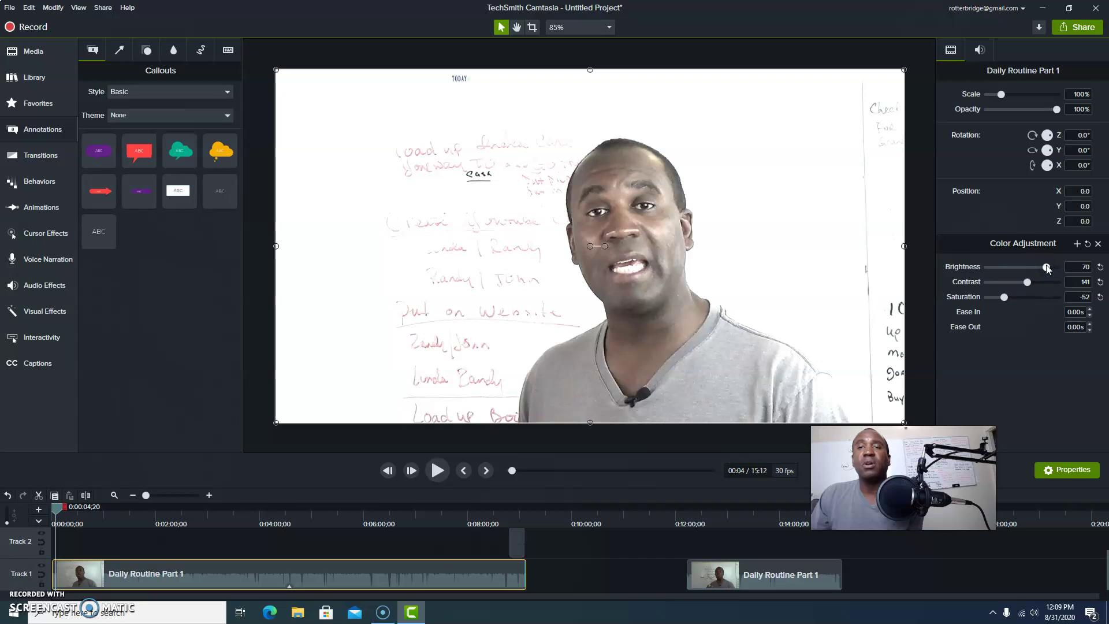
{"action": "mouse_move", "coordinate": [1047, 269]}
{"action": "left_mouse_down"}
{"action": "mouse_move", "coordinate": [1017, 272]}
{"action": "mouse_move", "coordinate": [1041, 273]}
{"action": "left_mouse_up"}
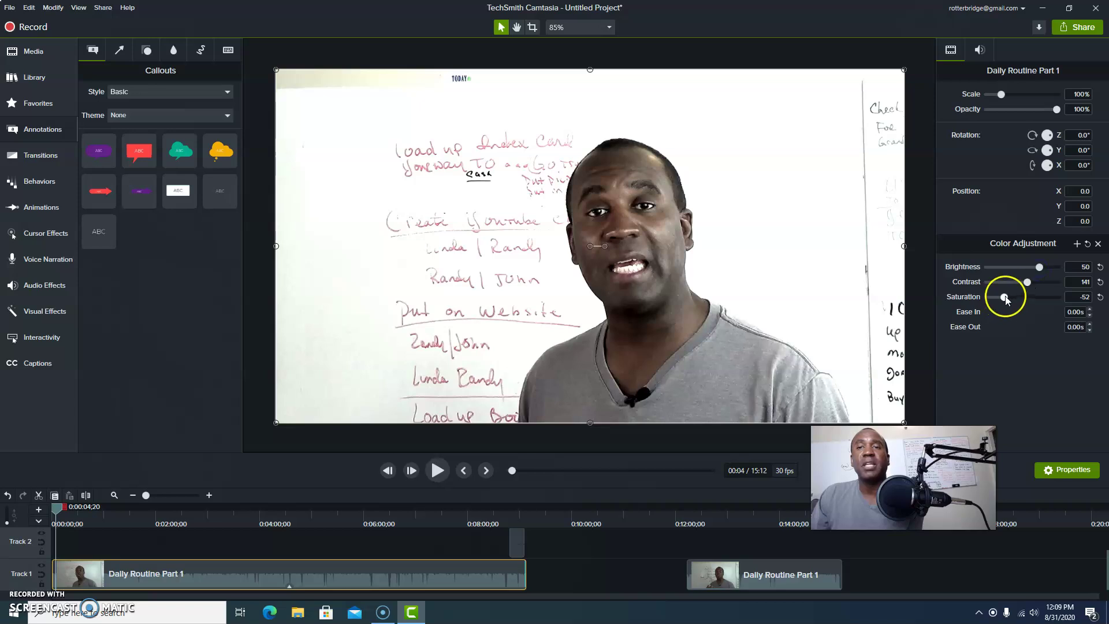
{"action": "left_click_drag", "start_coordinate": [1005, 297], "coordinate": [1029, 294]}
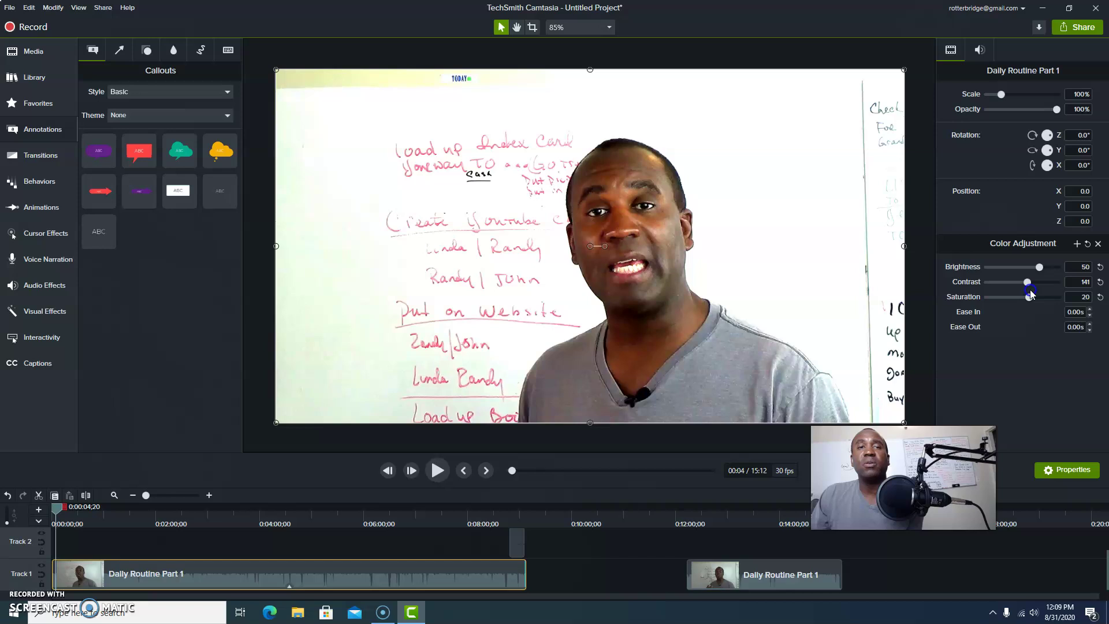
Fine-tune the Color Adjustment to brightness 55, contrast 134 and saturation 21
{"action": "left_click_drag", "start_coordinate": [1030, 295], "coordinate": [1028, 296]}
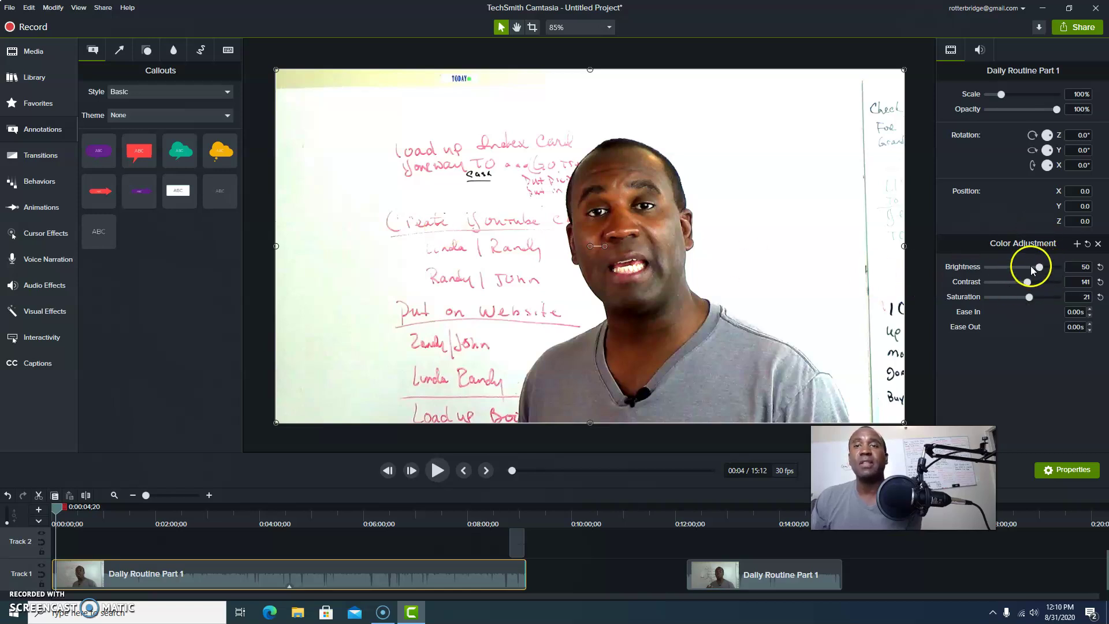
{"action": "left_click_drag", "start_coordinate": [1039, 267], "coordinate": [1038, 267]}
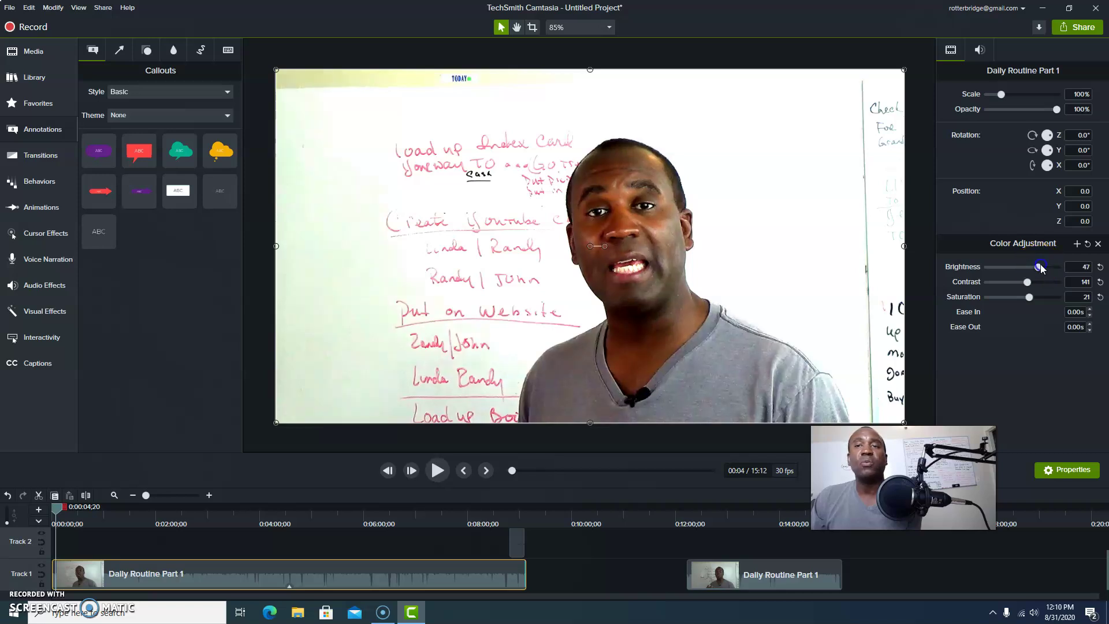
{"action": "left_click_drag", "start_coordinate": [1039, 267], "coordinate": [1045, 269]}
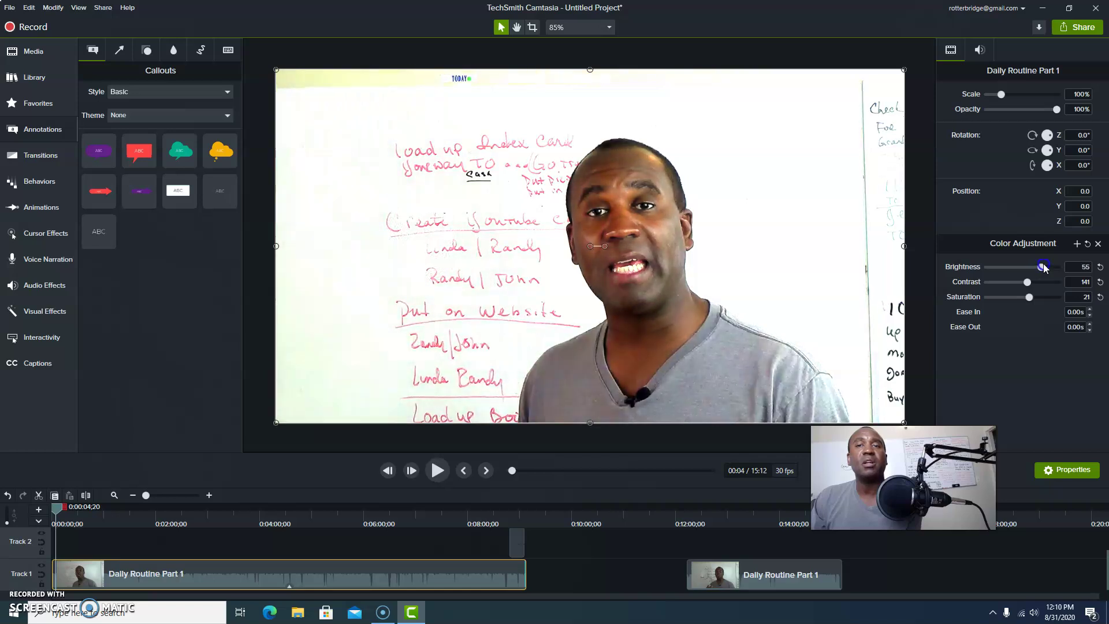
{"action": "left_click", "coordinate": [1028, 282]}
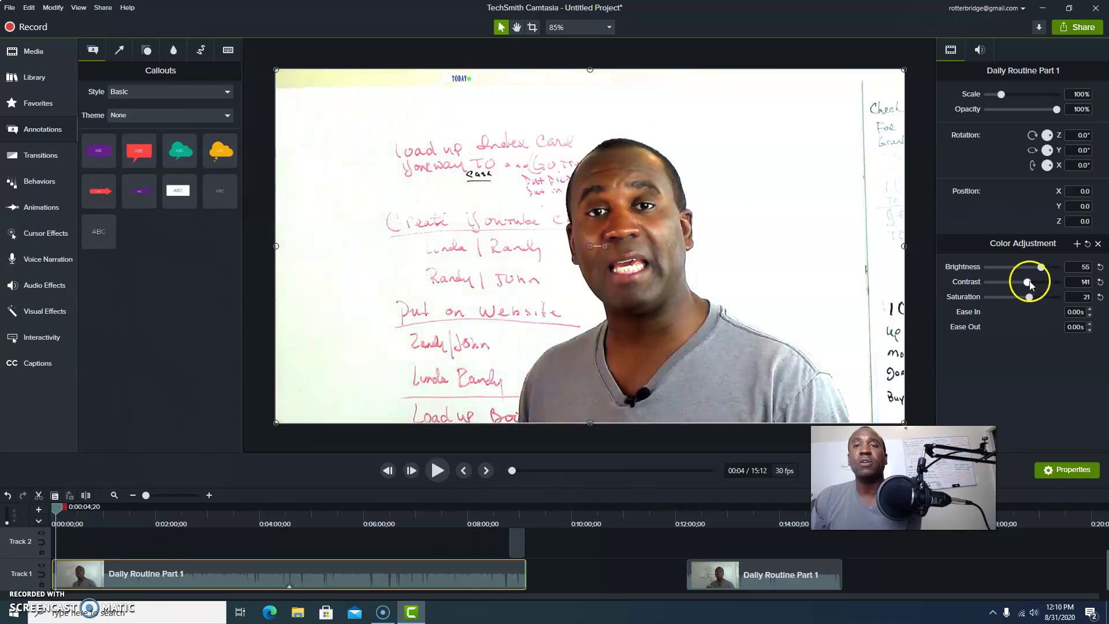
{"action": "left_click_drag", "start_coordinate": [1030, 283], "coordinate": [1027, 283]}
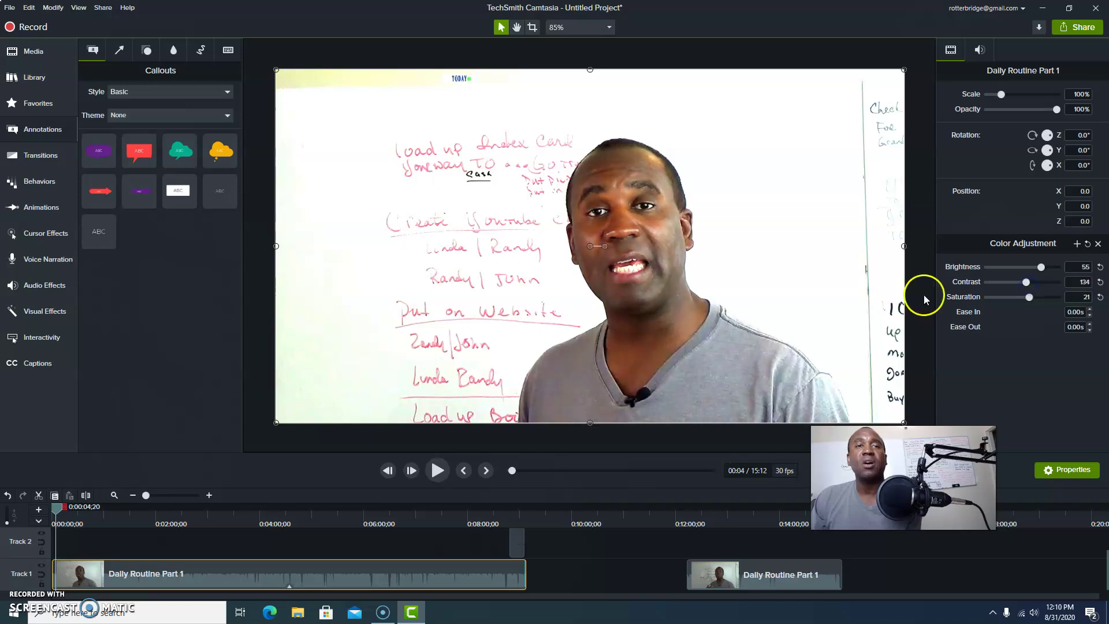
{"action": "left_click", "coordinate": [183, 352]}
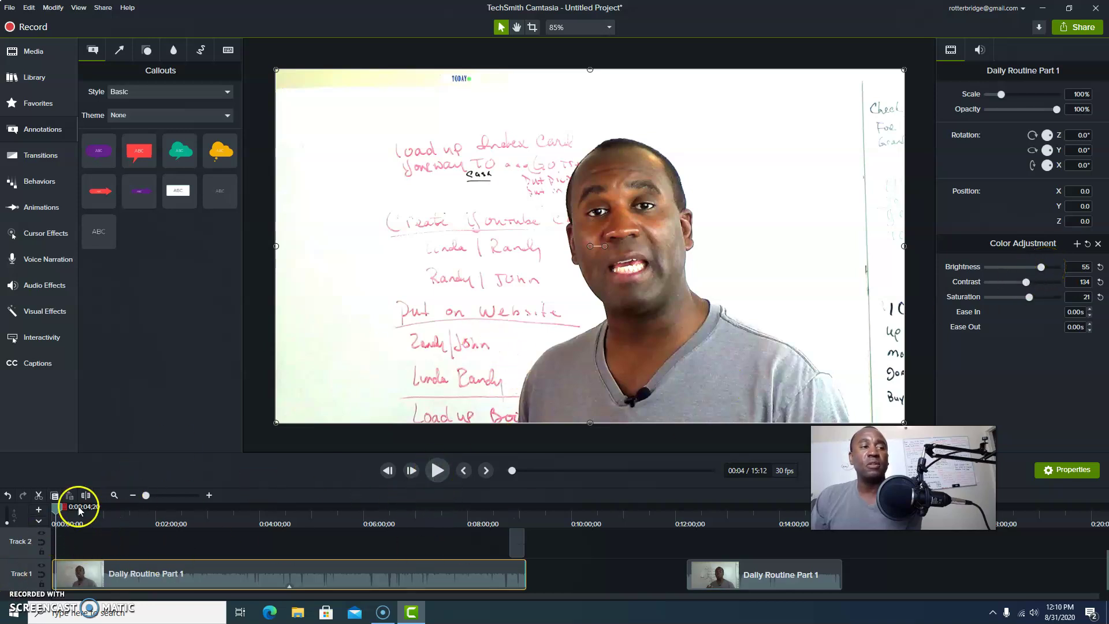
{"action": "left_click", "coordinate": [416, 471]}
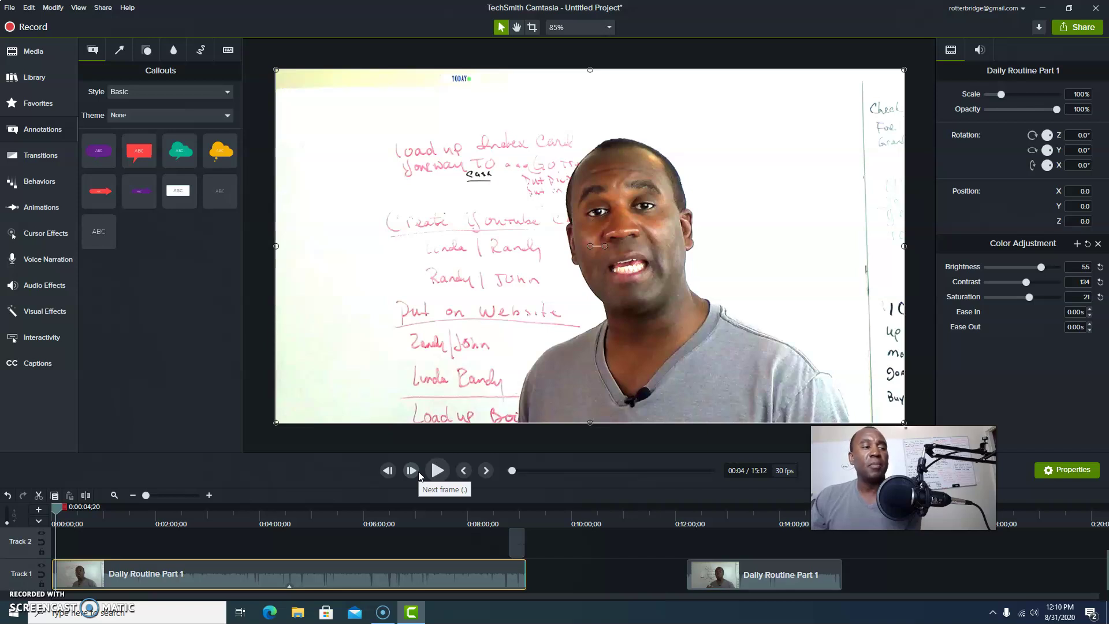
{"action": "left_click", "coordinate": [408, 471]}
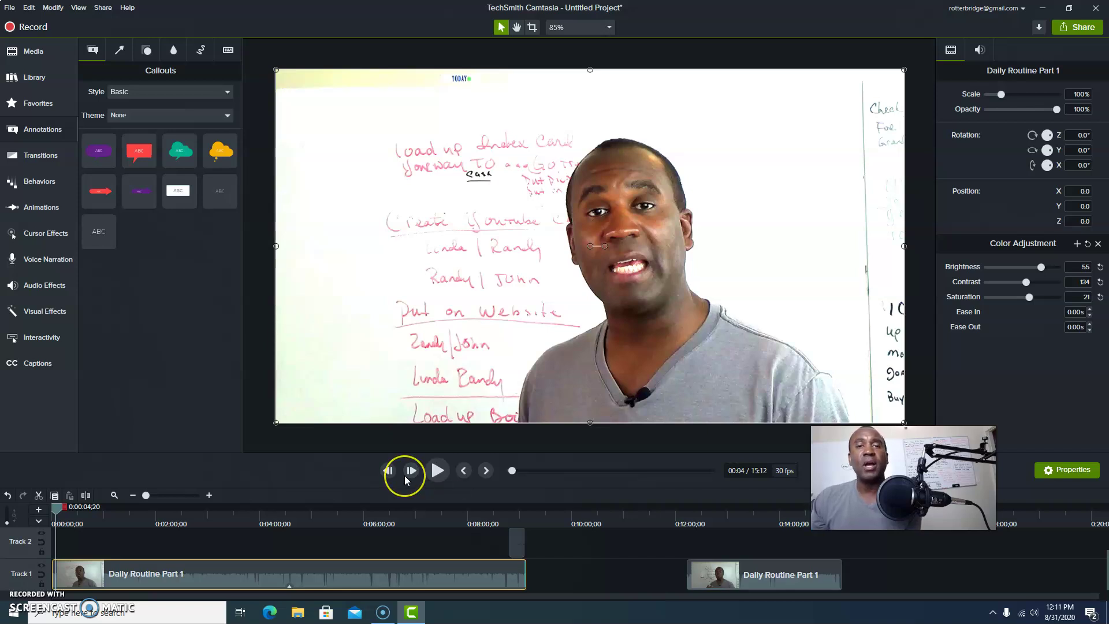
{"action": "left_click", "coordinate": [389, 470]}
{"action": "left_click", "coordinate": [380, 436]}
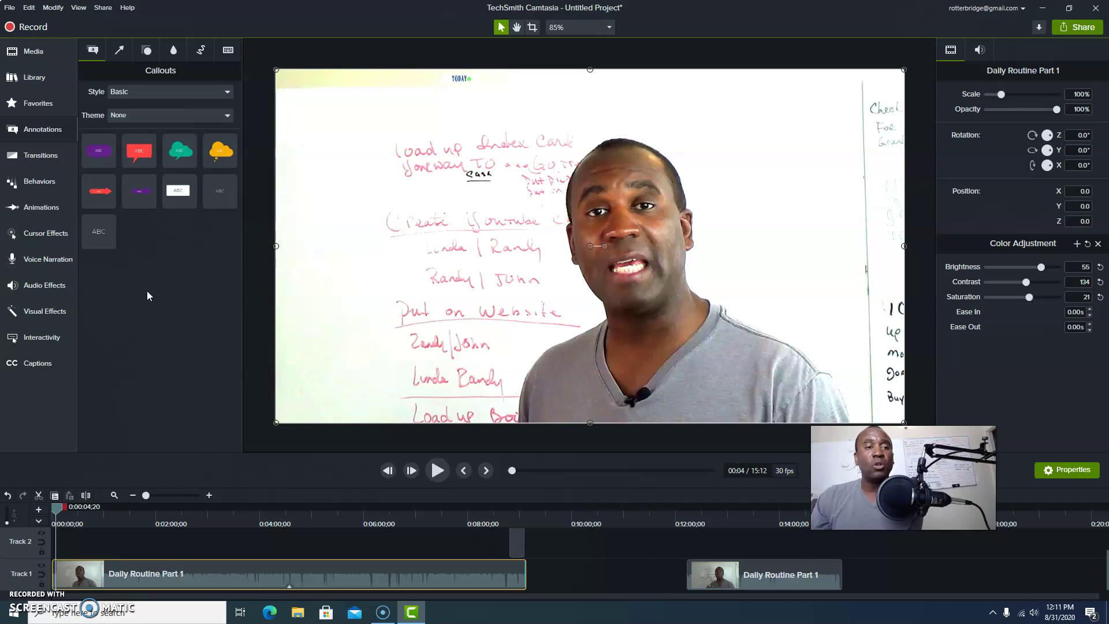
Move the preview to ten seconds and undo twice, restoring Brightness 47 and Contrast 141
{"action": "left_click_drag", "start_coordinate": [63, 507], "coordinate": [205, 516]}
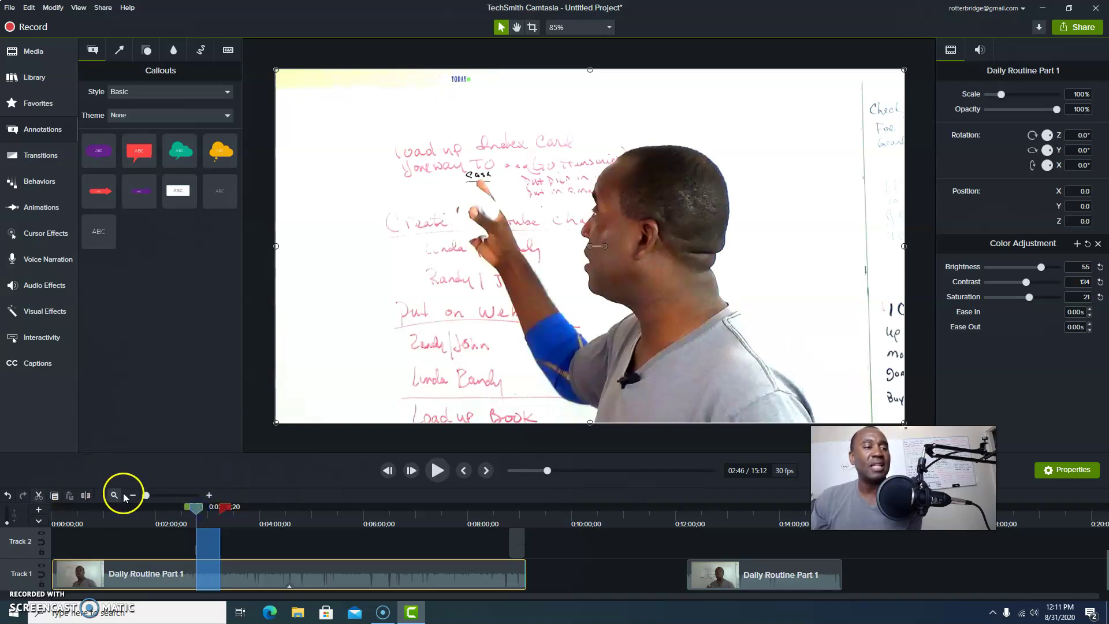
{"action": "left_click", "coordinate": [12, 497]}
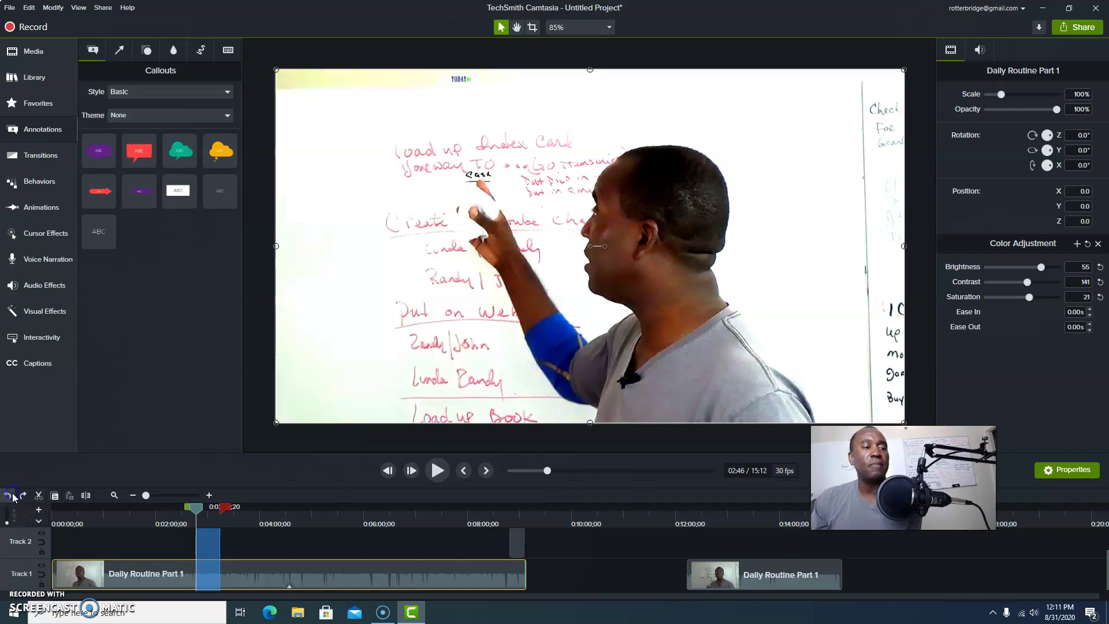
{"action": "left_click", "coordinate": [11, 497]}
Scrub the timeline ahead and back to check the restored colour
{"action": "left_click", "coordinate": [204, 509]}
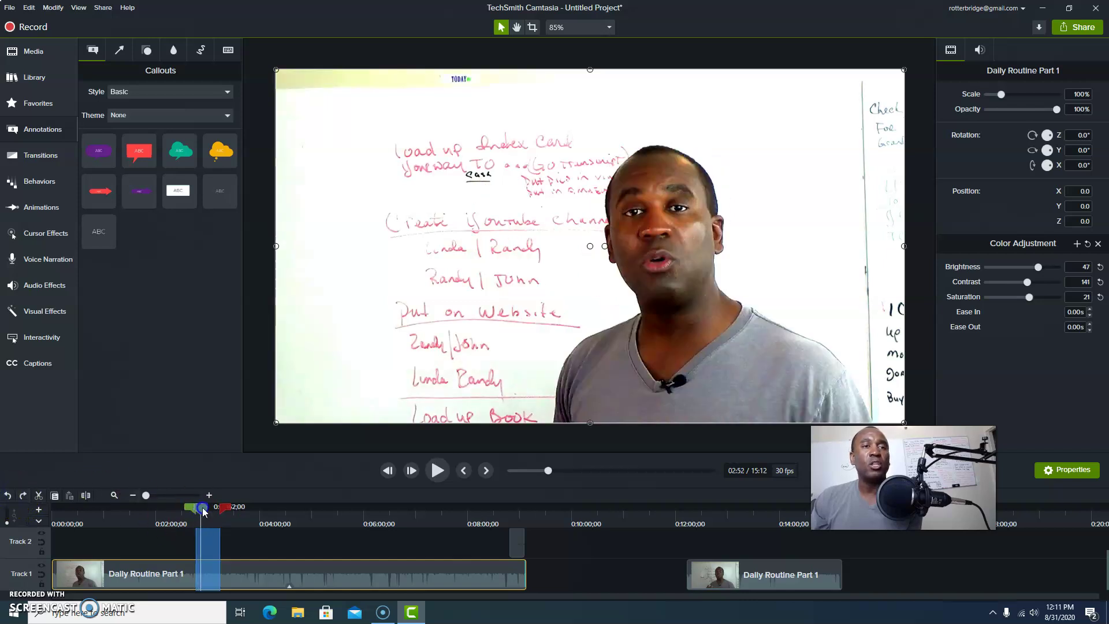
{"action": "left_click_drag", "start_coordinate": [204, 508], "coordinate": [100, 543]}
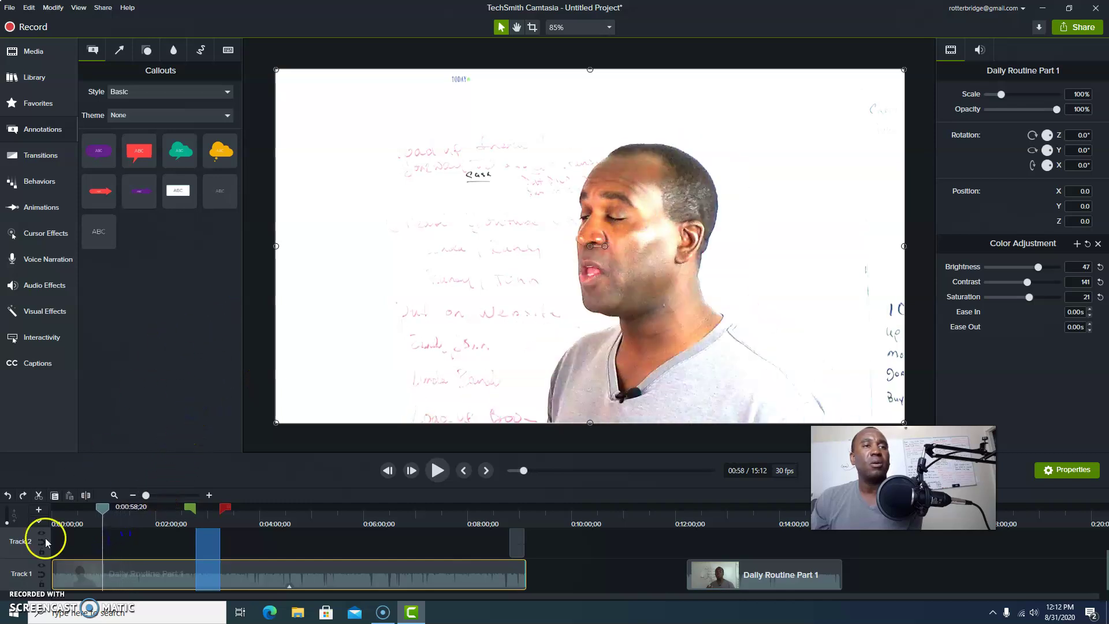
{"action": "left_click_drag", "start_coordinate": [99, 507], "coordinate": [65, 523]}
Deselect the webcam clip, rewind the playhead to 0:00, then move it to about 0:04
{"action": "left_click", "coordinate": [225, 553]}
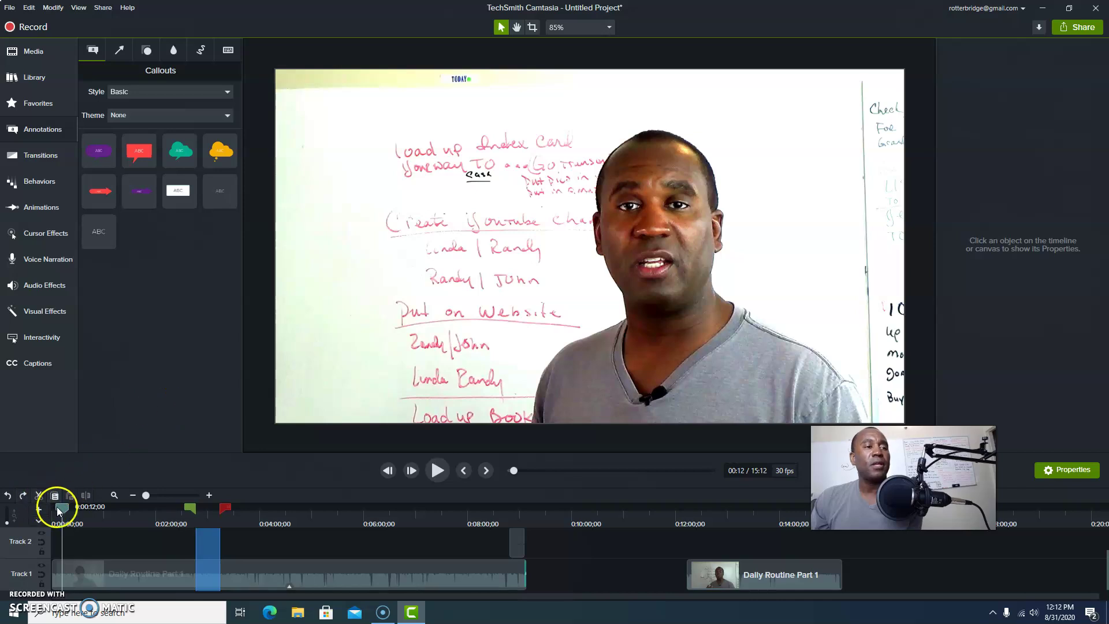
{"action": "mouse_move", "coordinate": [61, 508]}
{"action": "left_mouse_down"}
{"action": "mouse_move", "coordinate": [203, 488]}
{"action": "mouse_move", "coordinate": [58, 515]}
{"action": "left_mouse_up"}
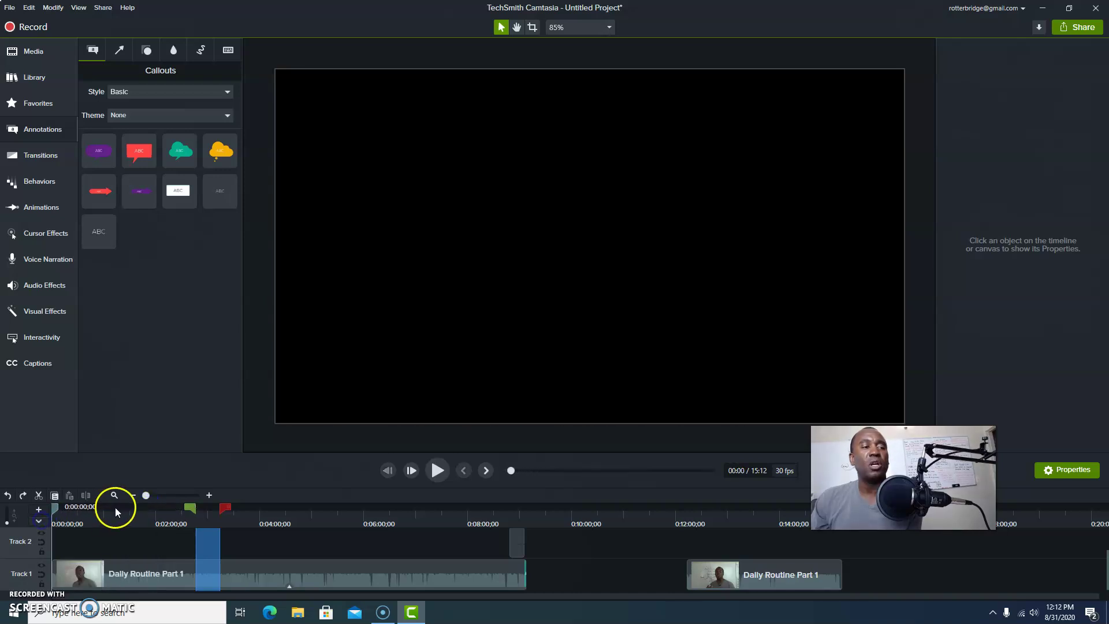
{"action": "left_click", "coordinate": [73, 507]}
{"action": "left_click_drag", "start_coordinate": [53, 506], "coordinate": [57, 507]}
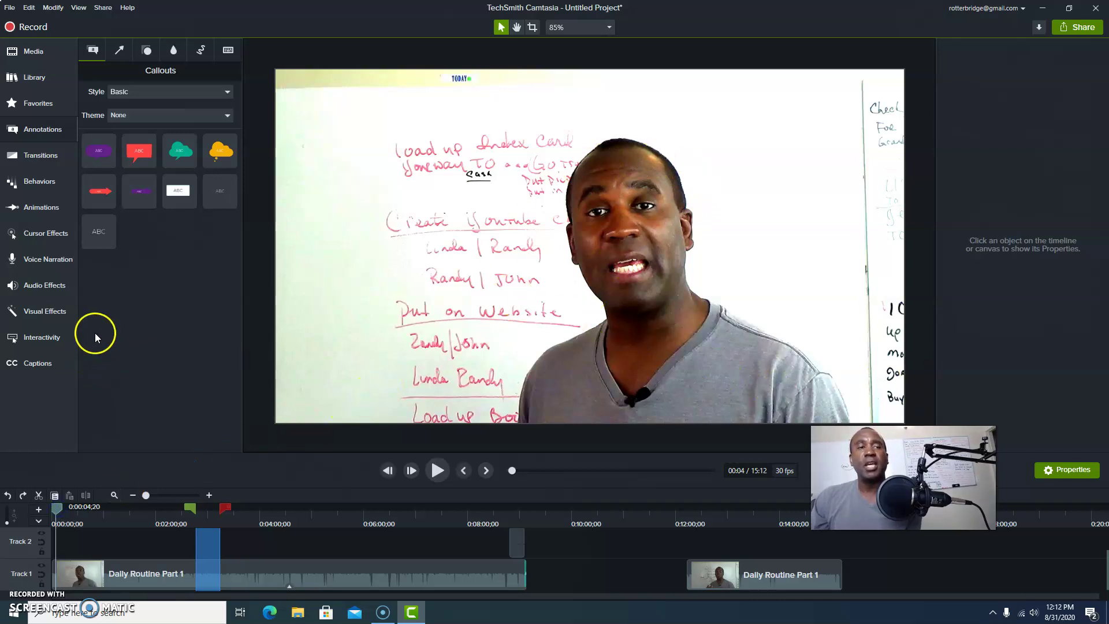
Select the webcam clip and set Color Adjustment to Brightness 58, Contrast 153, Saturation 23
{"action": "left_click", "coordinate": [340, 300]}
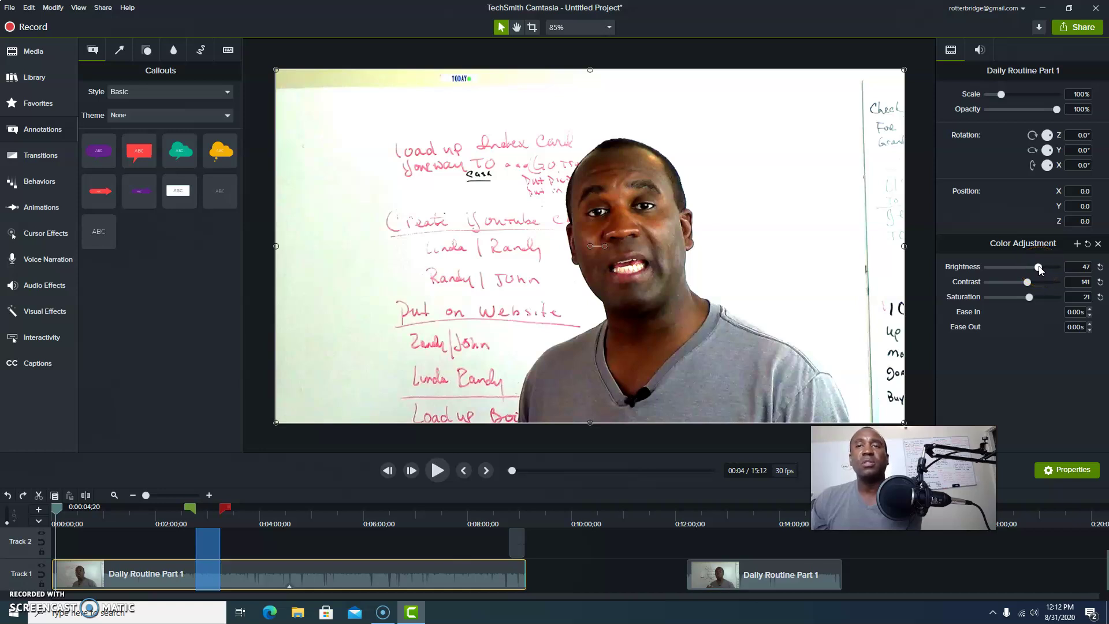
{"action": "left_click_drag", "start_coordinate": [1040, 270], "coordinate": [1040, 271]}
{"action": "left_click_drag", "start_coordinate": [1027, 282], "coordinate": [1026, 285]}
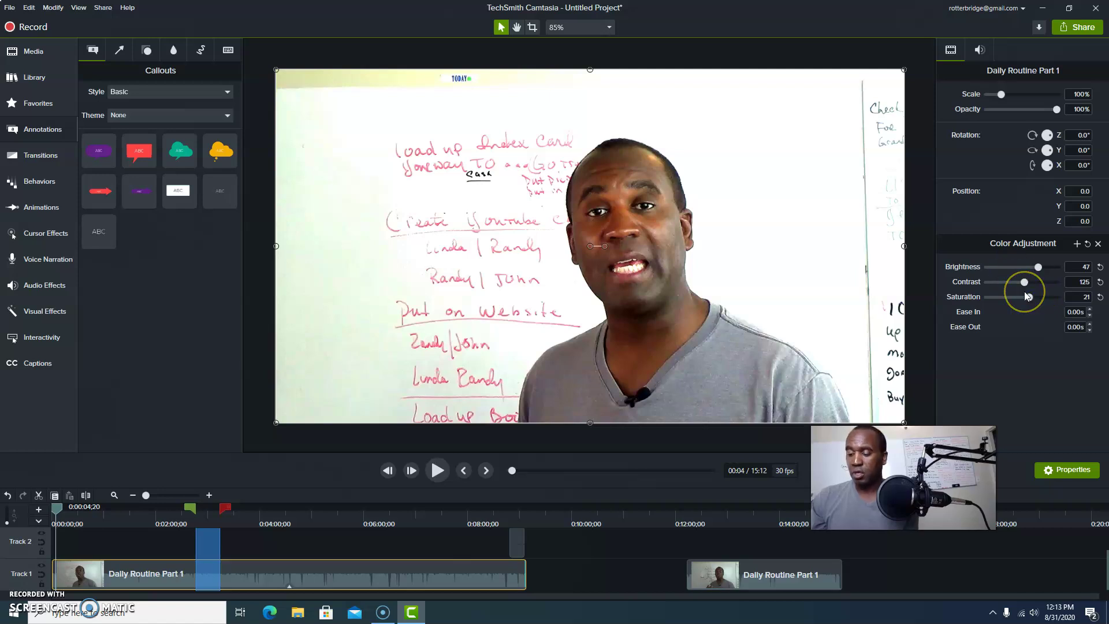
{"action": "left_click_drag", "start_coordinate": [1025, 293], "coordinate": [1026, 292]}
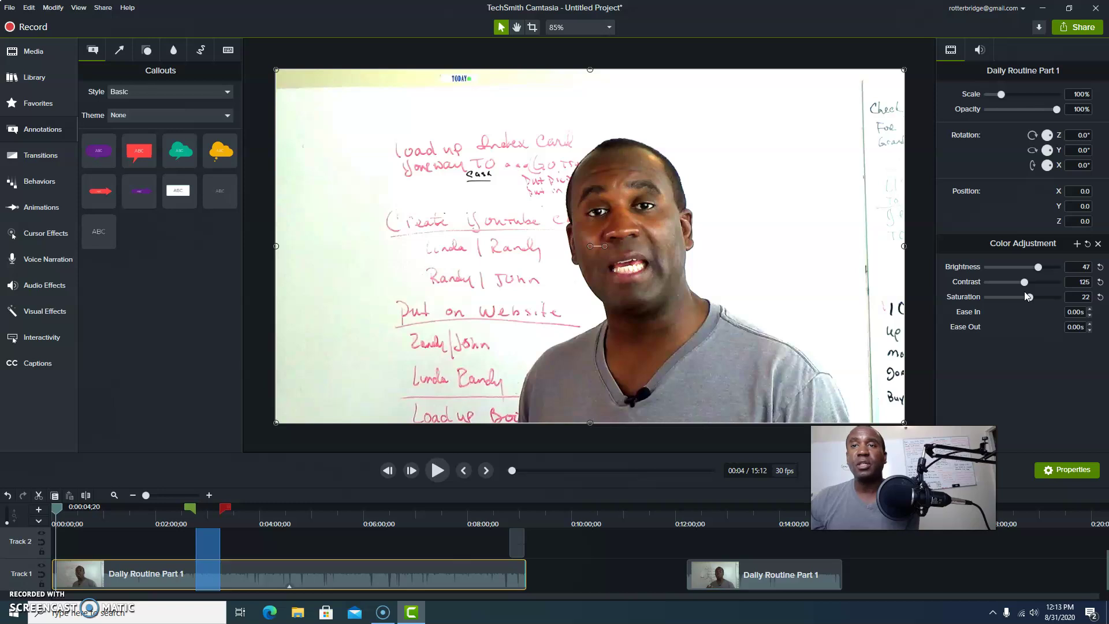
{"action": "left_click_drag", "start_coordinate": [1027, 297], "coordinate": [1029, 296]}
{"action": "left_click", "coordinate": [1002, 264]}
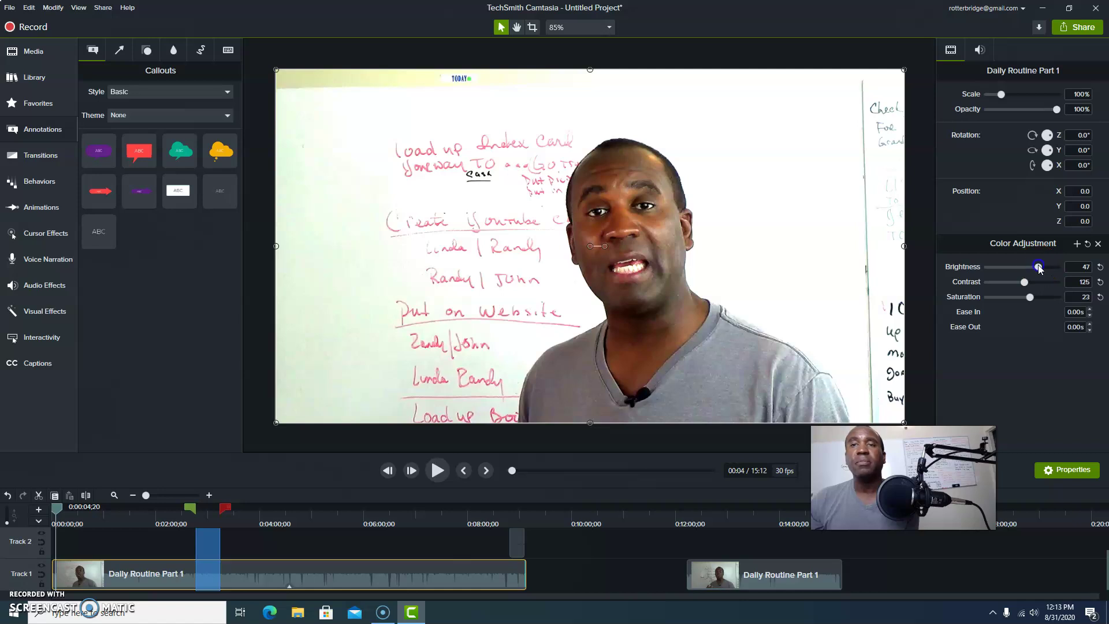
{"action": "left_click_drag", "start_coordinate": [1038, 267], "coordinate": [1043, 269]}
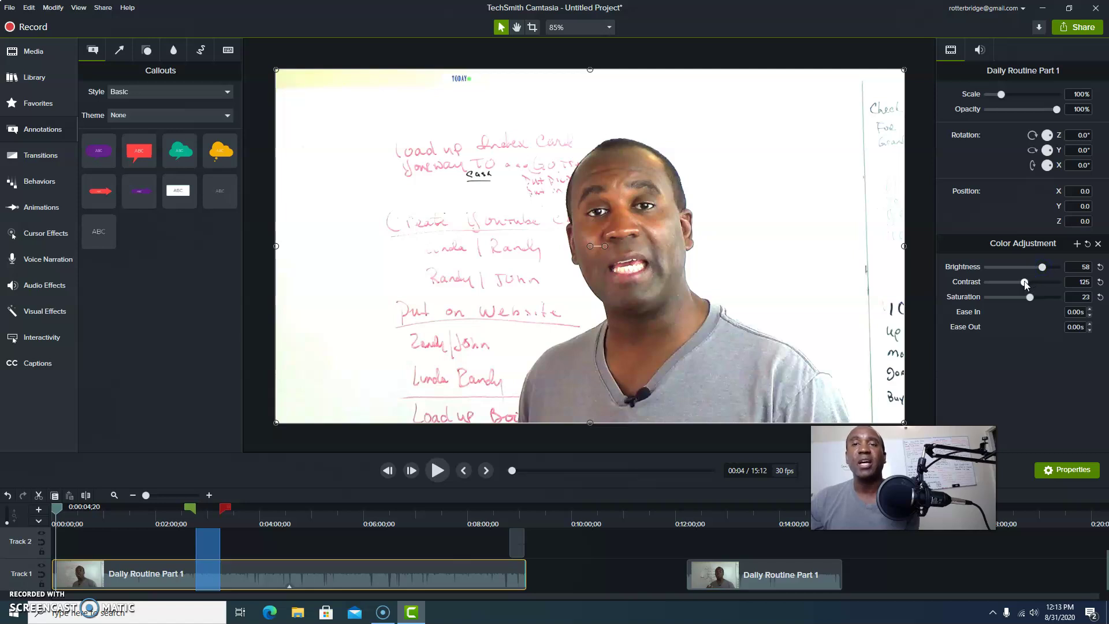
{"action": "left_click_drag", "start_coordinate": [1025, 283], "coordinate": [1030, 282]}
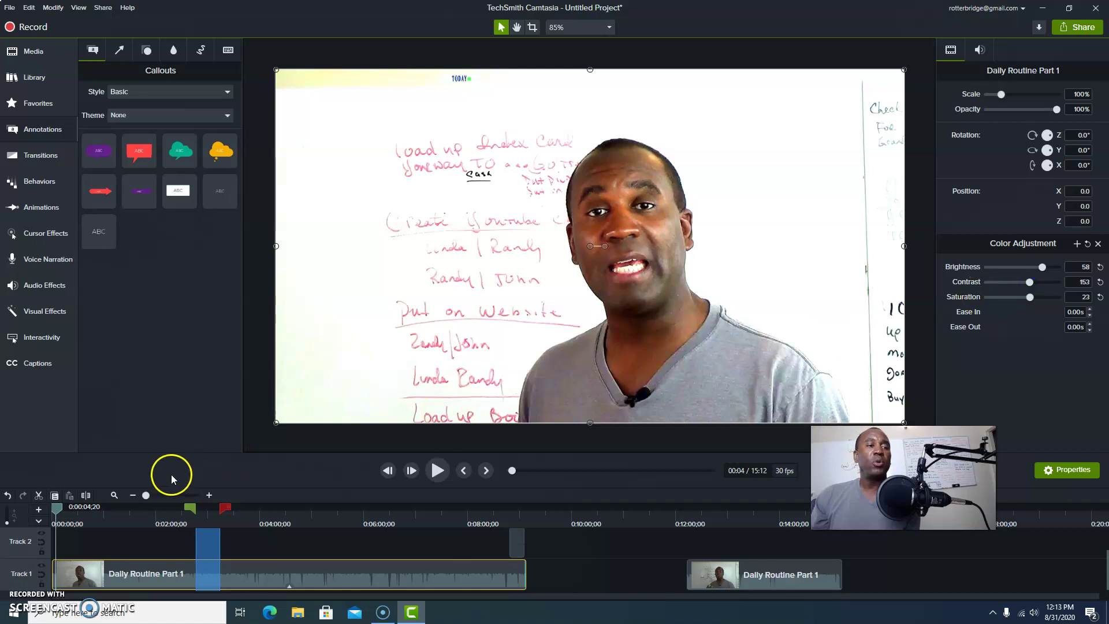
{"action": "left_click", "coordinate": [213, 553]}
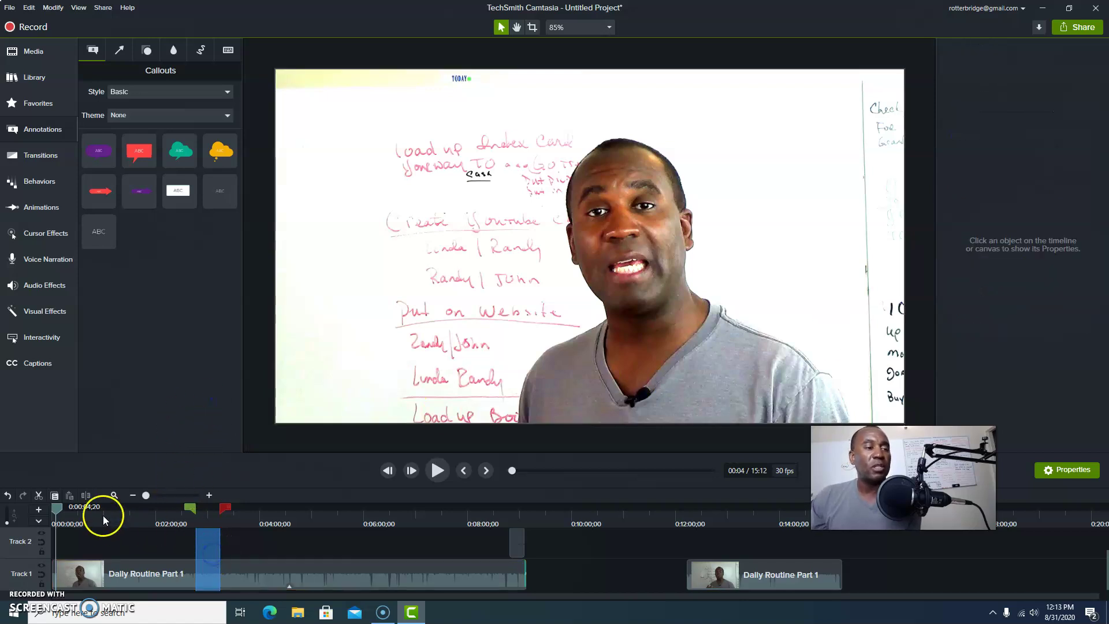
{"action": "left_click_drag", "start_coordinate": [58, 510], "coordinate": [205, 508]}
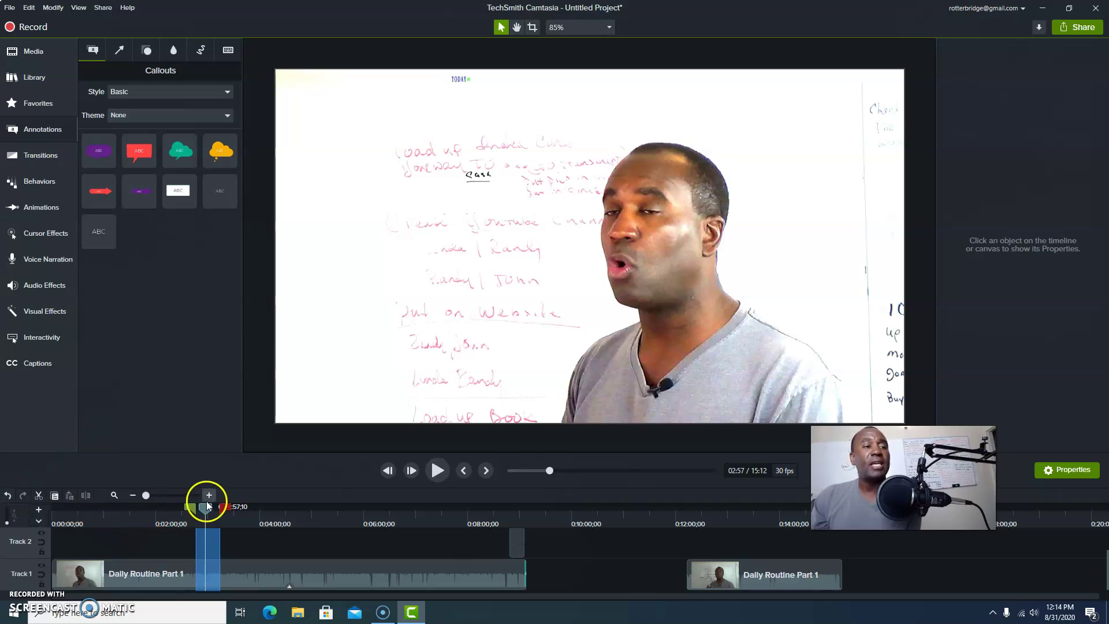
{"action": "left_click_drag", "start_coordinate": [205, 508], "coordinate": [54, 527]}
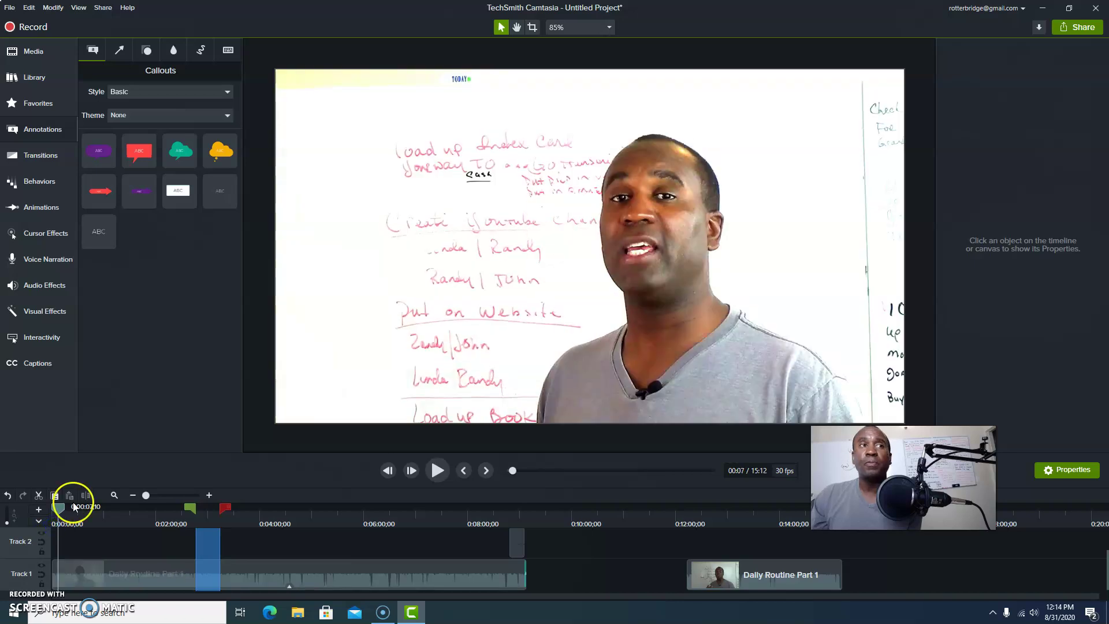